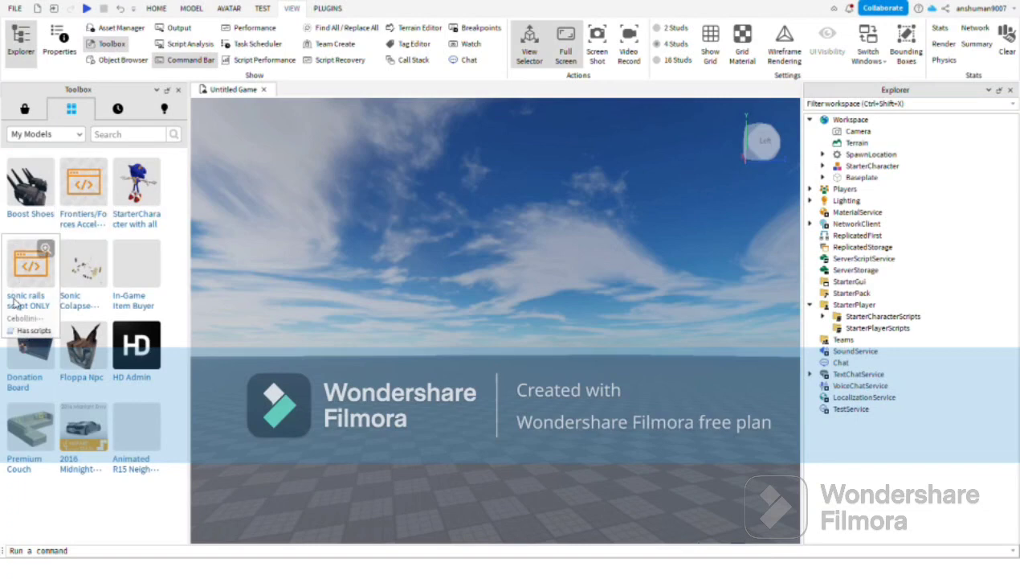
# - Insert the "sonic rails script ONLY" model from My Models into the scene
pyautogui.moveTo(18, 295); pyautogui.dragTo(483, 328)
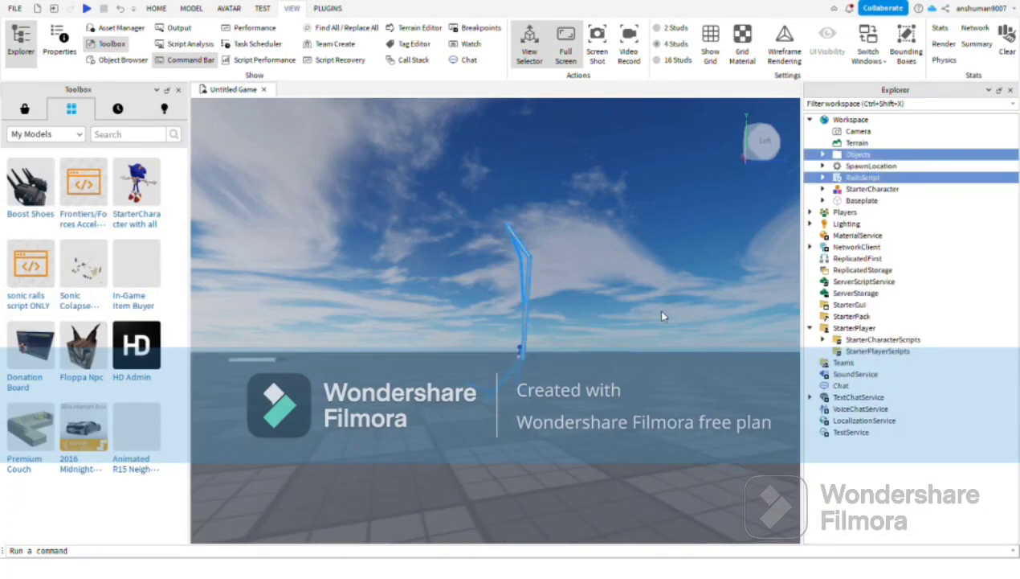
pyautogui.moveTo(665, 316); pyautogui.dragTo(656, 308, button='right')
pyautogui.press('w')
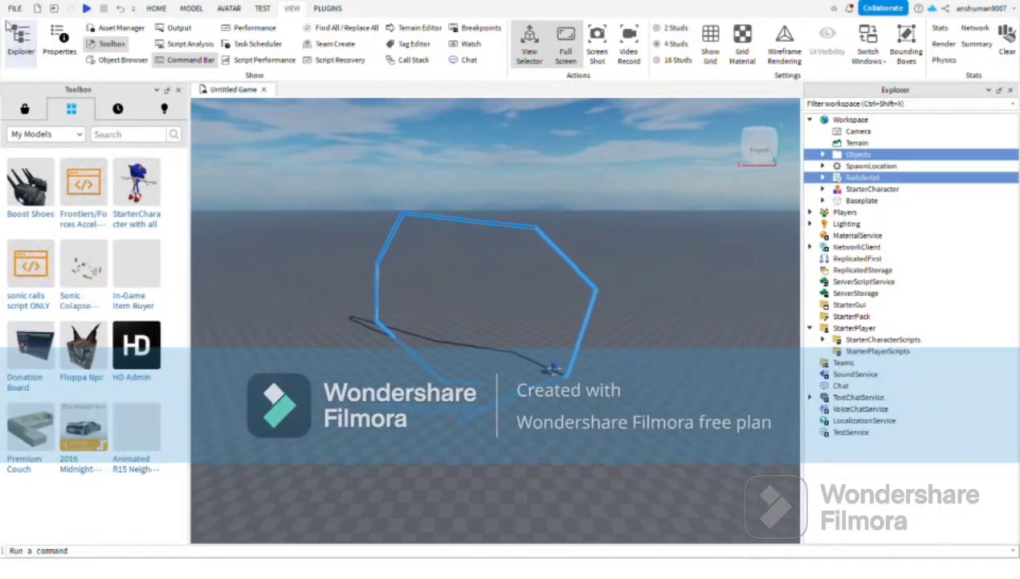
# - Reposition the inserted rail loop with the Move tool and deselect it
pyautogui.click(157, 8)
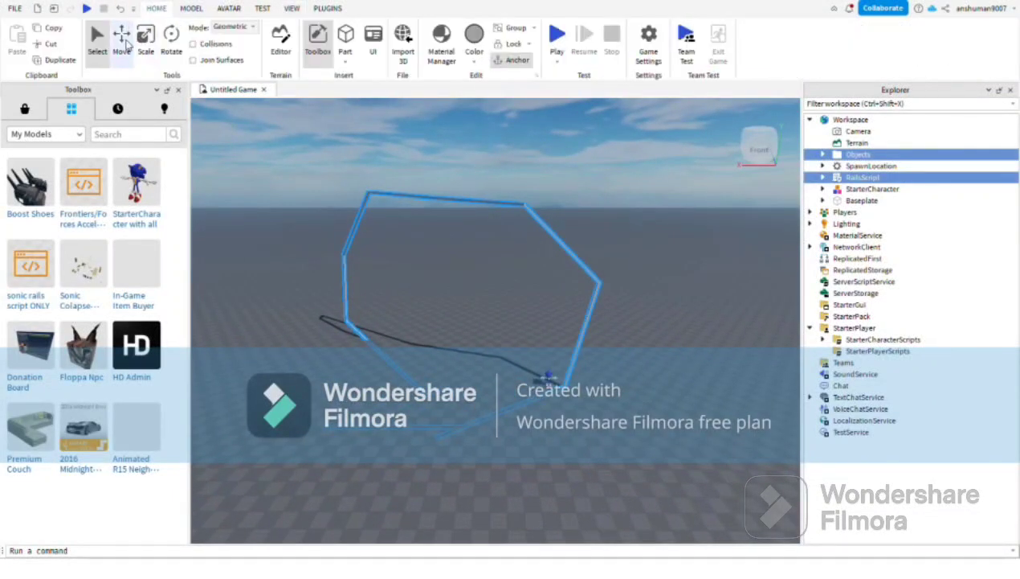
pyautogui.click(126, 44)
pyautogui.moveTo(462, 273); pyautogui.dragTo(500, 212)
pyautogui.click(642, 380)
pyautogui.scroll(4, 642, 381)
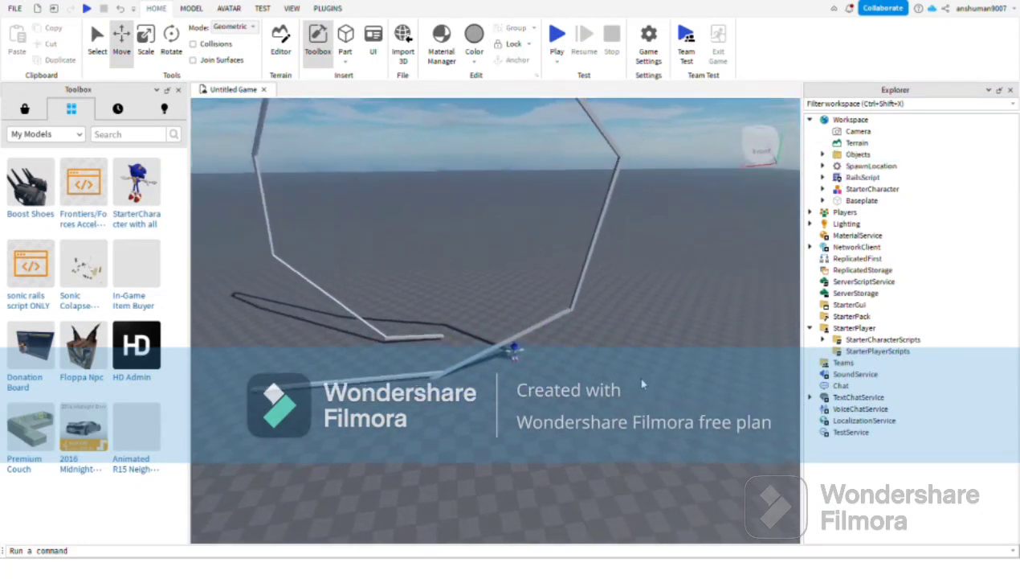
pyautogui.moveTo(642, 380); pyautogui.dragTo(629, 374, button='right')
pyautogui.scroll(3, 628, 374)
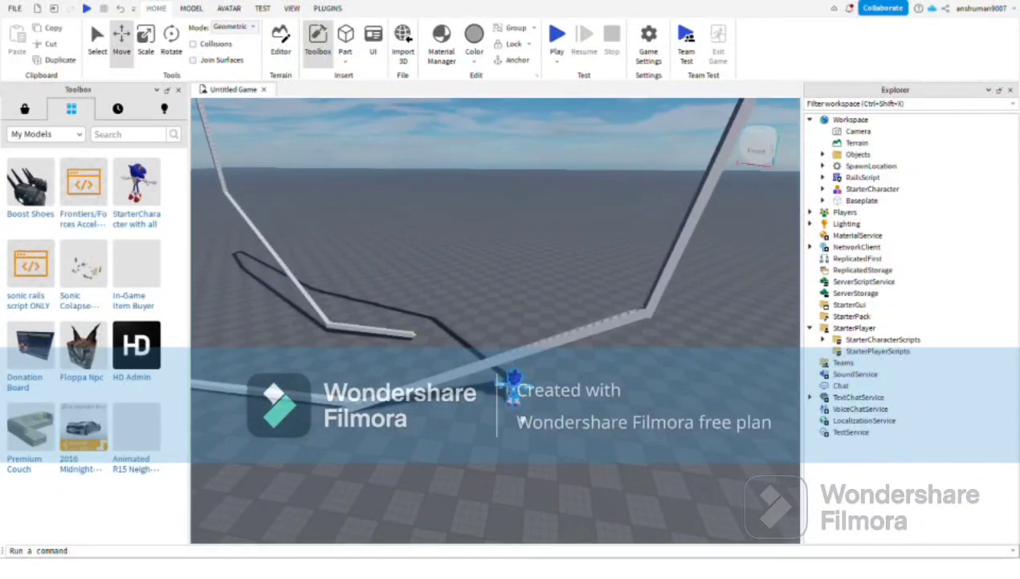
# - Select the Sonic StarterCharacter and place it in front of the starting end of the rail
pyautogui.moveTo(519, 412); pyautogui.dragTo(464, 417)
pyautogui.moveTo(464, 417); pyautogui.dragTo(482, 454, button='right')
pyautogui.click(120, 50)
pyautogui.moveTo(507, 286); pyautogui.dragTo(312, 204, button='right')
pyautogui.press('d')
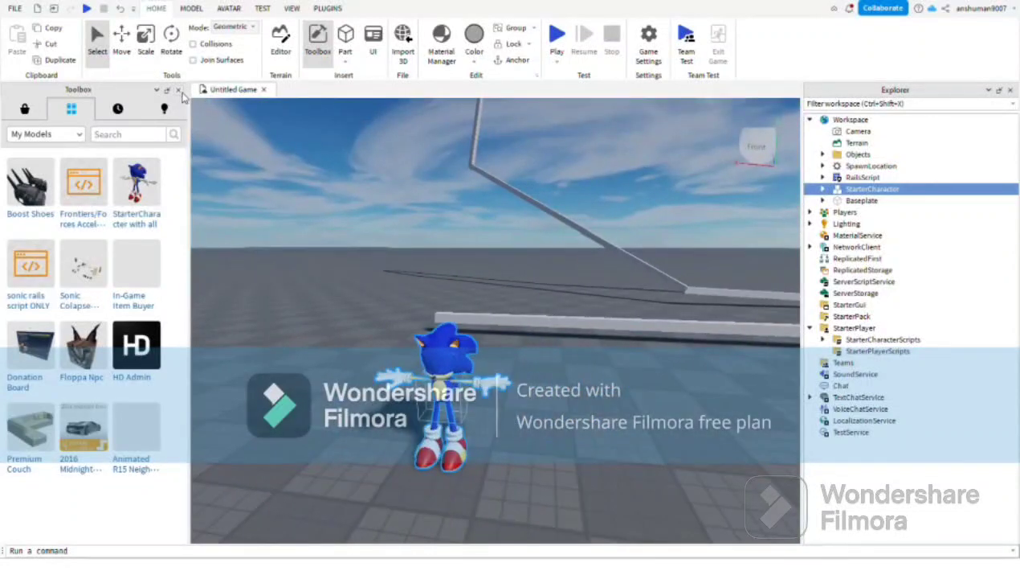
# - Insert the Forces rigs model from the recent models into the scene
pyautogui.click(179, 90)
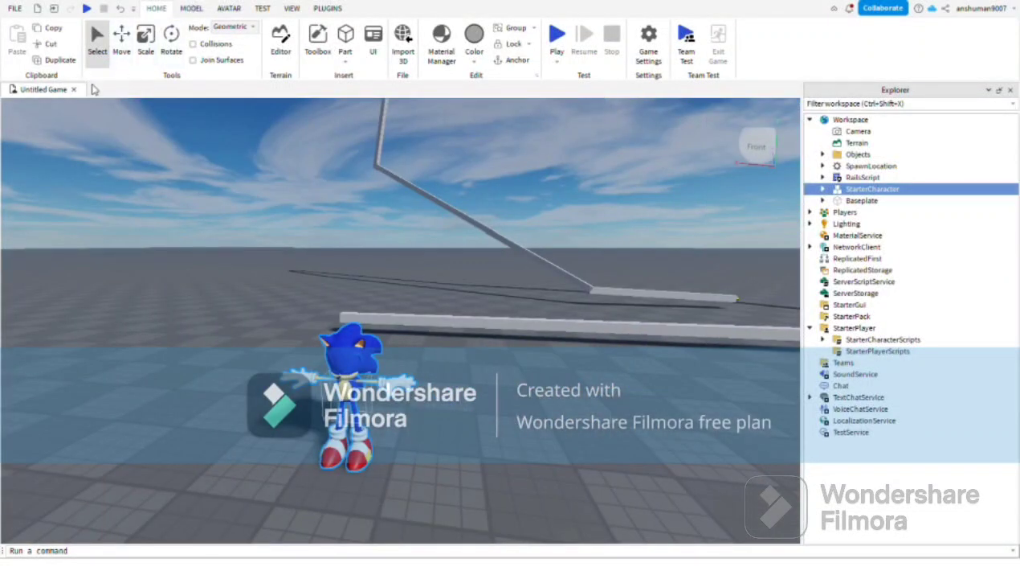
pyautogui.click(318, 44)
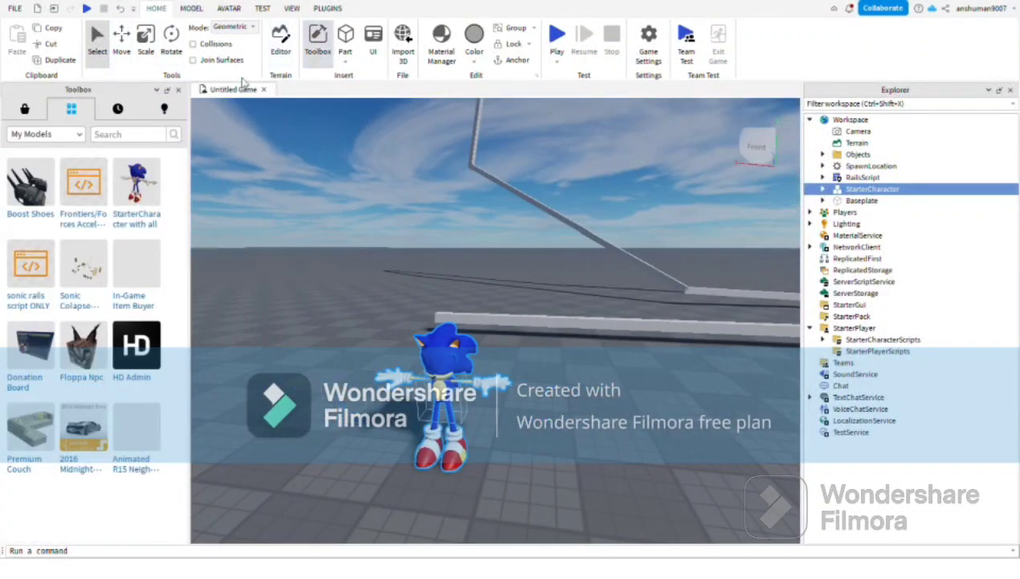
pyautogui.click(118, 108)
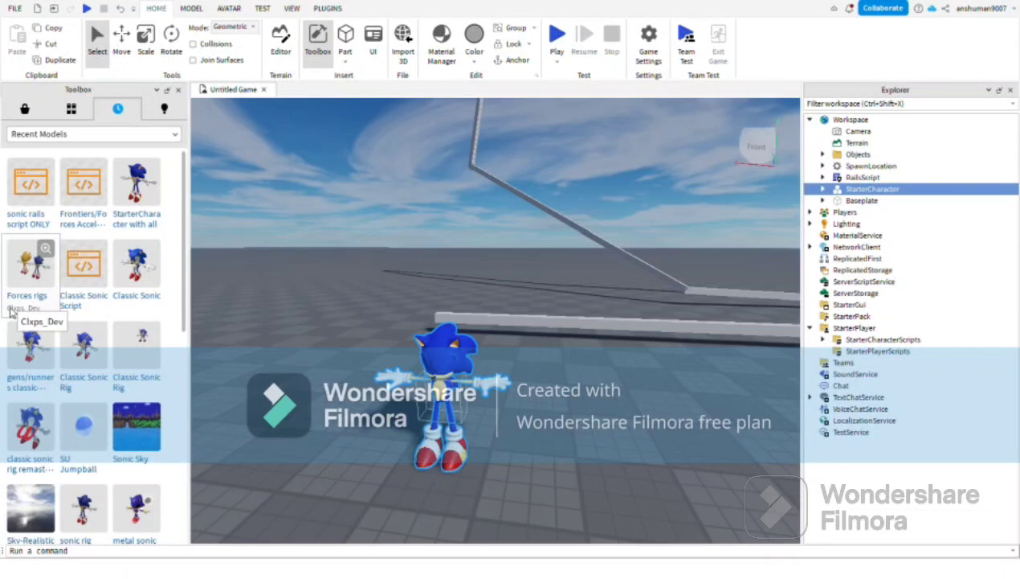
pyautogui.click(12, 312)
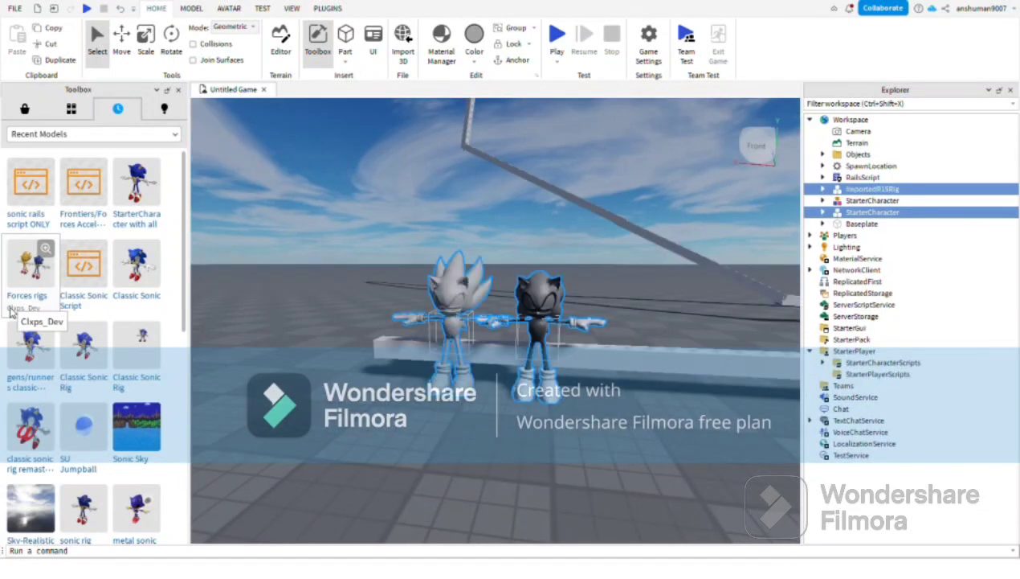
pyautogui.scroll(-3, 566, 333)
pyautogui.scroll(3, 569, 351)
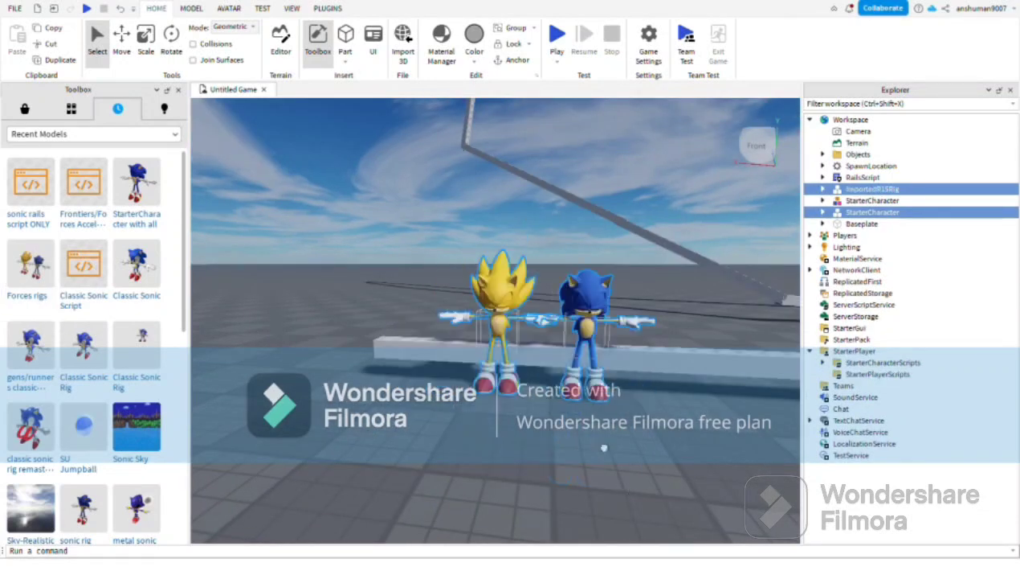
# - Examine the inserted Forces rigs, the rail and the original Sonic character from several sides
pyautogui.moveTo(603, 446); pyautogui.dragTo(683, 515, button='right')
pyautogui.moveTo(612, 487); pyautogui.dragTo(592, 332, button='right')
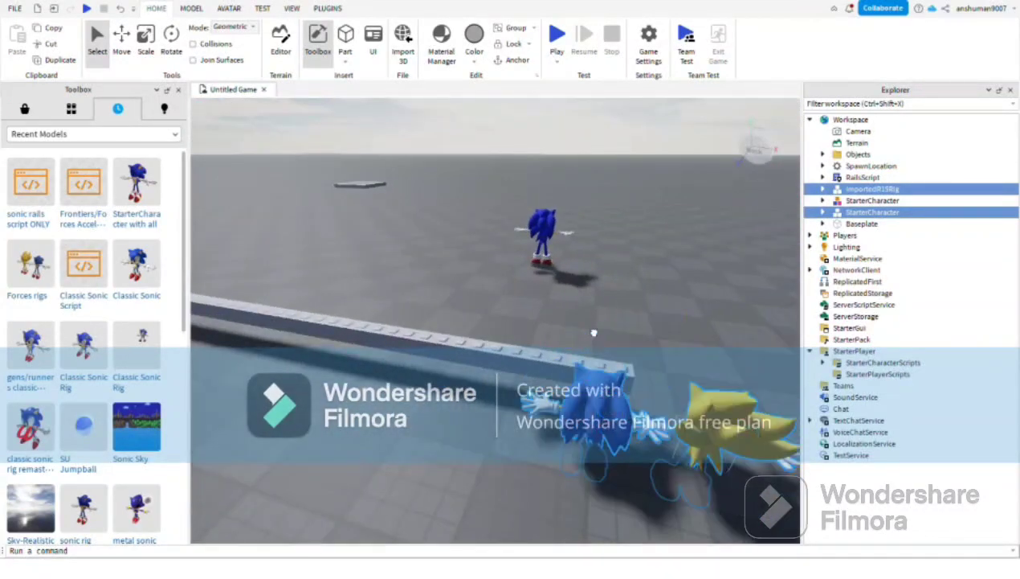
pyautogui.moveTo(593, 338); pyautogui.dragTo(649, 270)
pyautogui.scroll(5, 625, 318)
pyautogui.moveTo(625, 318); pyautogui.dragTo(629, 324, button='right')
pyautogui.scroll(-3, 628, 324)
pyautogui.press('d')
pyautogui.press('w')
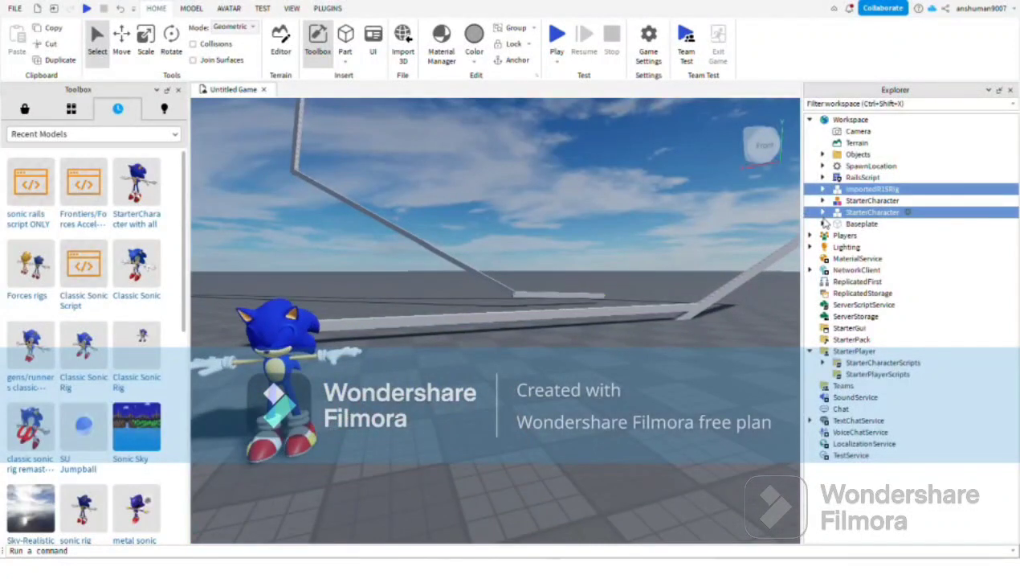
# - Delete the duplicate StarterCharacter without AnimSaves and the ImportedR15Rig from the Workspace
pyautogui.click(822, 211)
pyautogui.moveTo(876, 246); pyautogui.dragTo(912, 209)
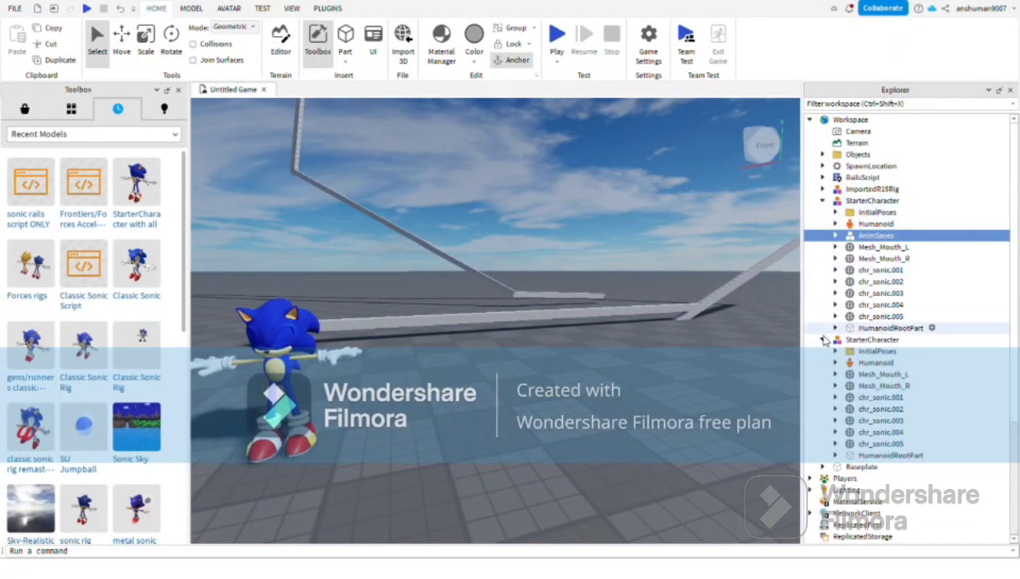
pyautogui.click(850, 342)
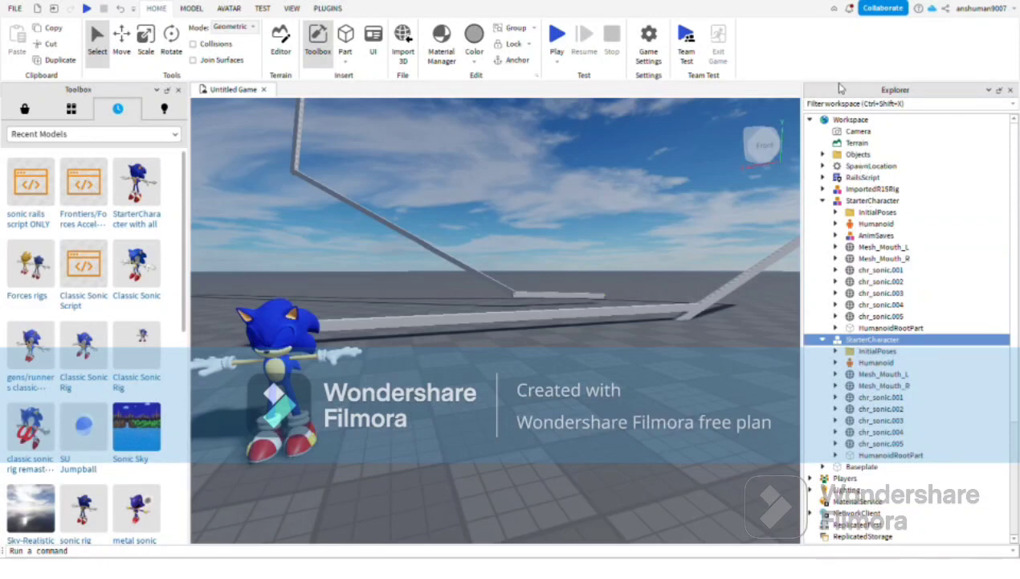
pyautogui.press('Delete')
pyautogui.click(848, 189)
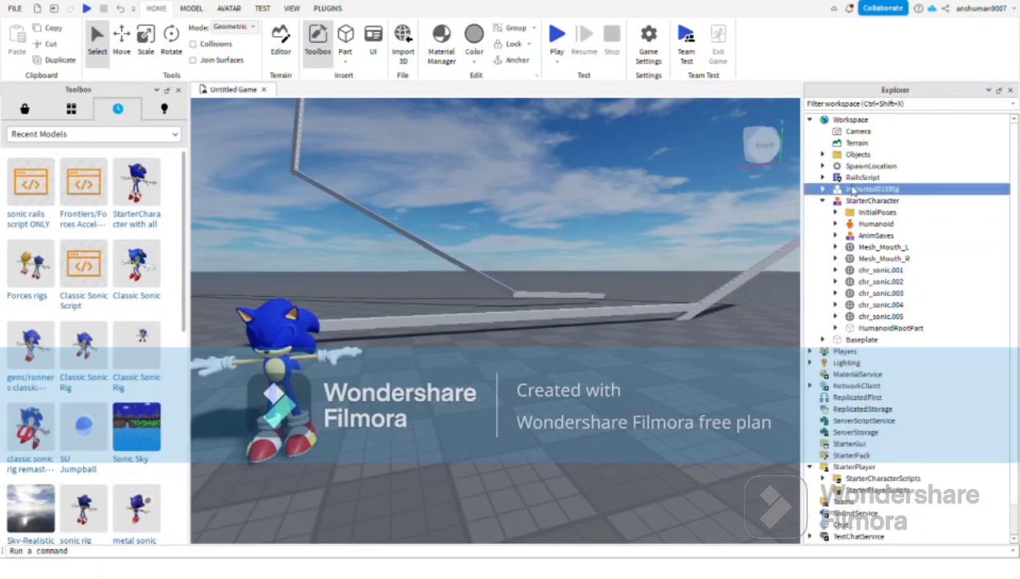
pyautogui.press('Delete')
pyautogui.click(823, 189)
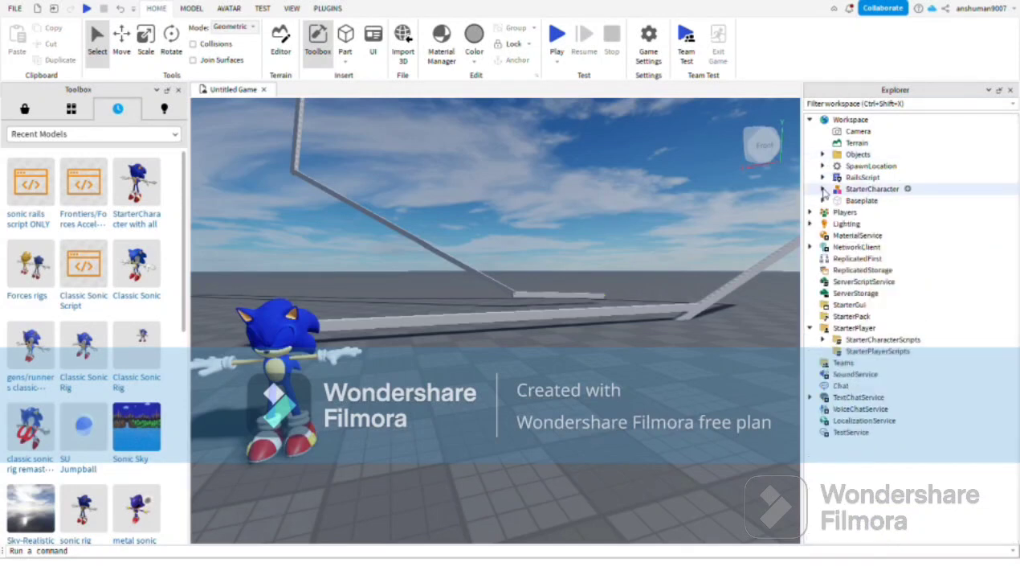
# - Move RailsScript from the Workspace into StarterPlayerScripts and check its child objects
pyautogui.moveTo(747, 213); pyautogui.dragTo(663, 224, button='right')
pyautogui.press('a')
pyautogui.press('d')
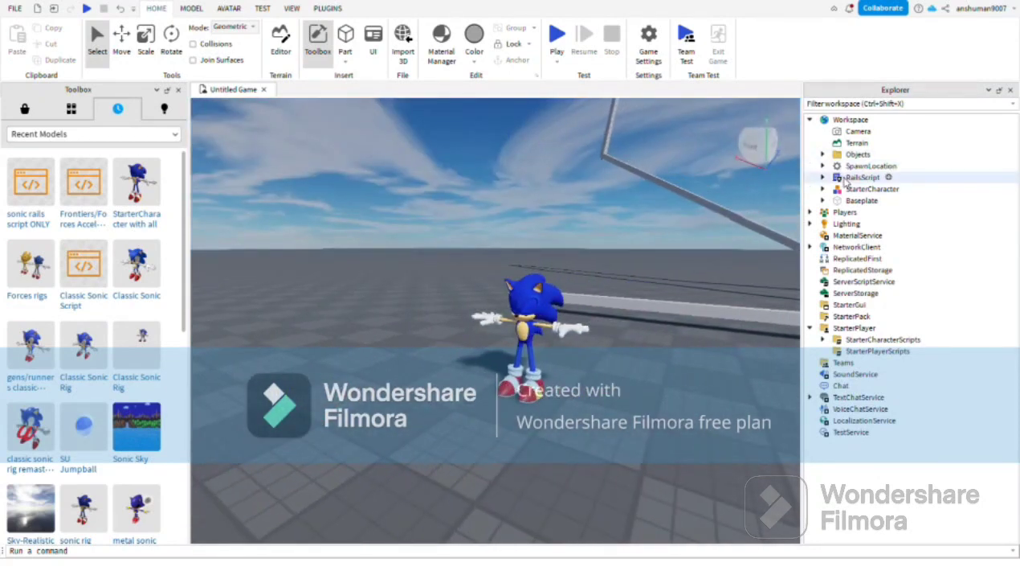
pyautogui.moveTo(845, 179); pyautogui.dragTo(870, 351)
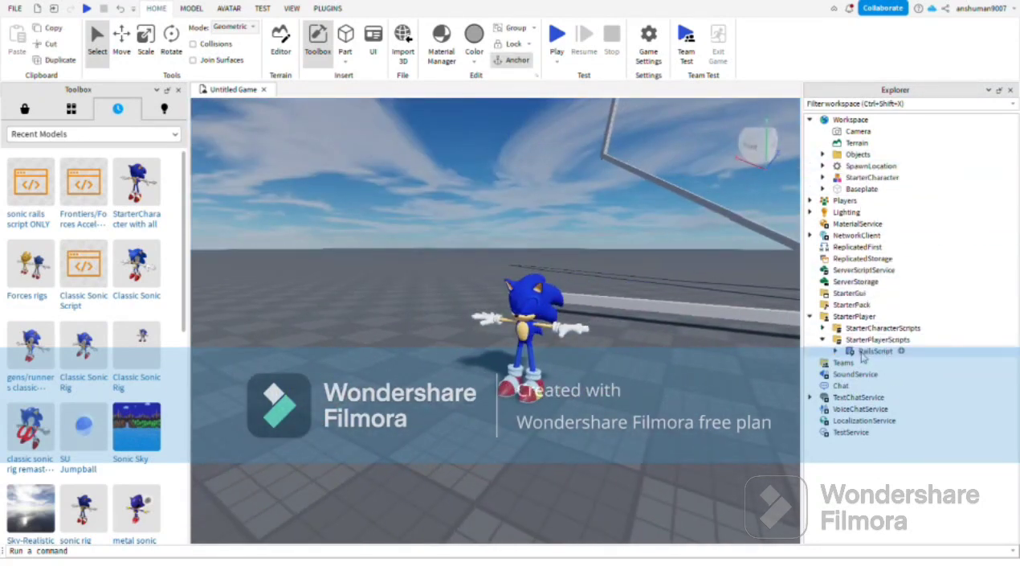
pyautogui.click(835, 351)
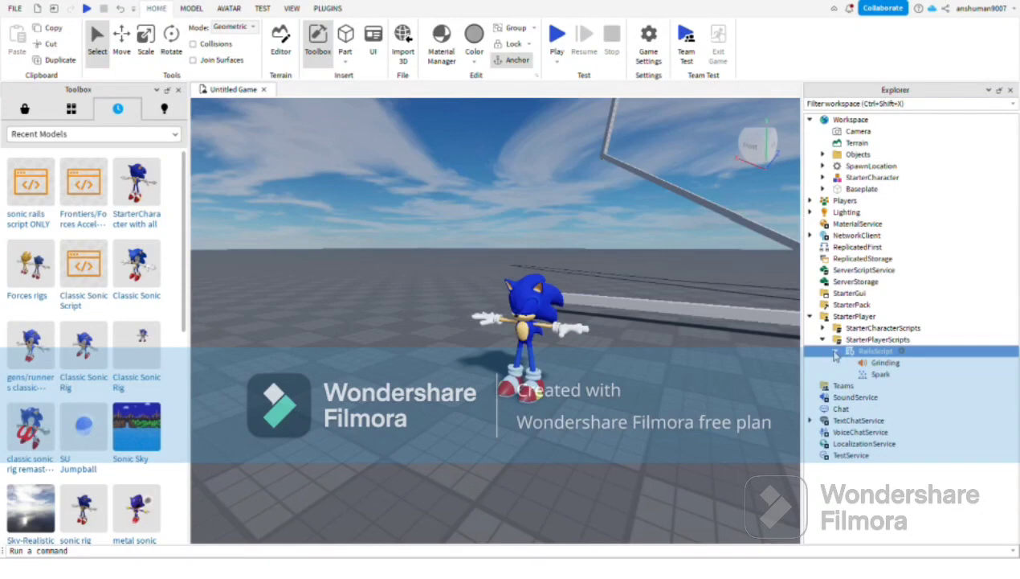
pyautogui.click(836, 351)
# - Playtest the game with the Sonic character and the rails
pyautogui.moveTo(738, 295); pyautogui.dragTo(737, 295, button='right')
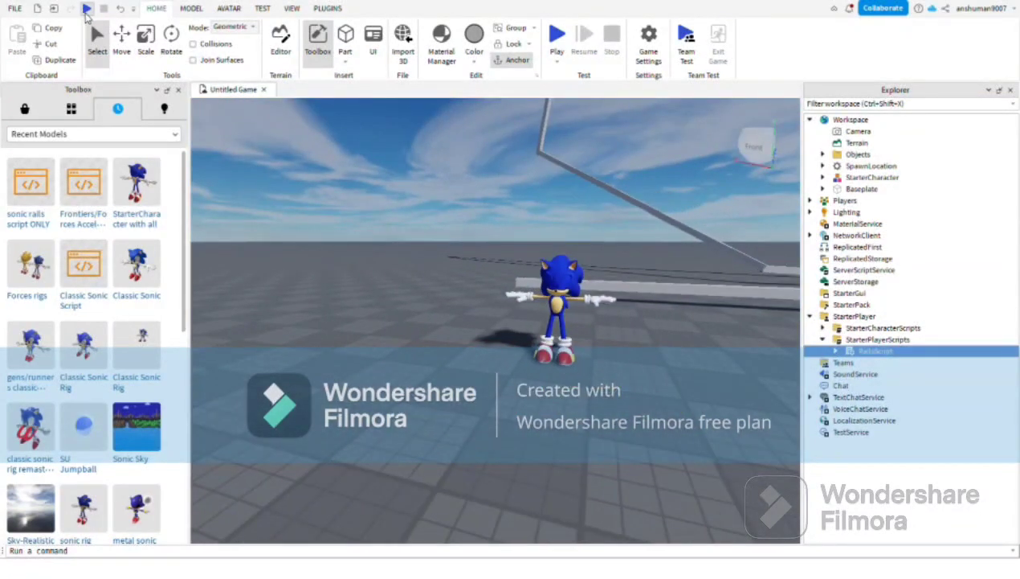
pyautogui.click(87, 10)
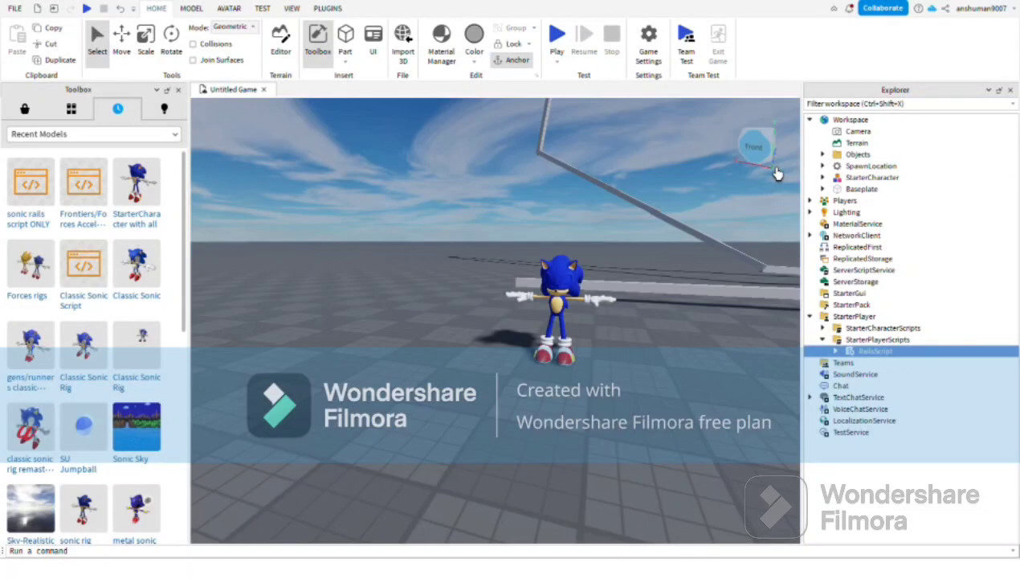
pyautogui.moveTo(490, 338); pyautogui.dragTo(490, 337, button='right')
pyautogui.scroll(3, 490, 337)
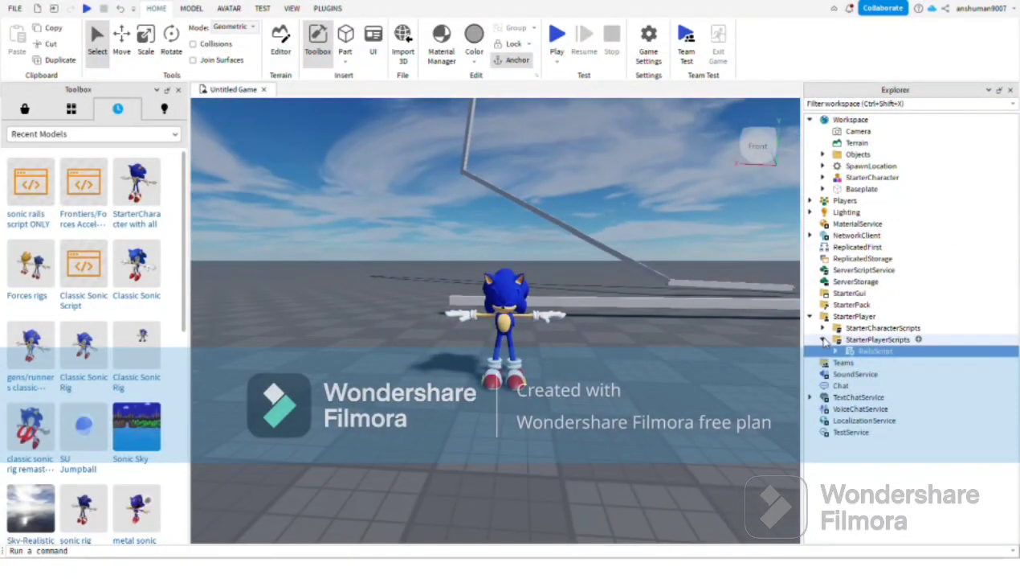
# - Collapse StarterPlayerScripts and open the Animation Editor for the StarterCharacter
pyautogui.click(822, 339)
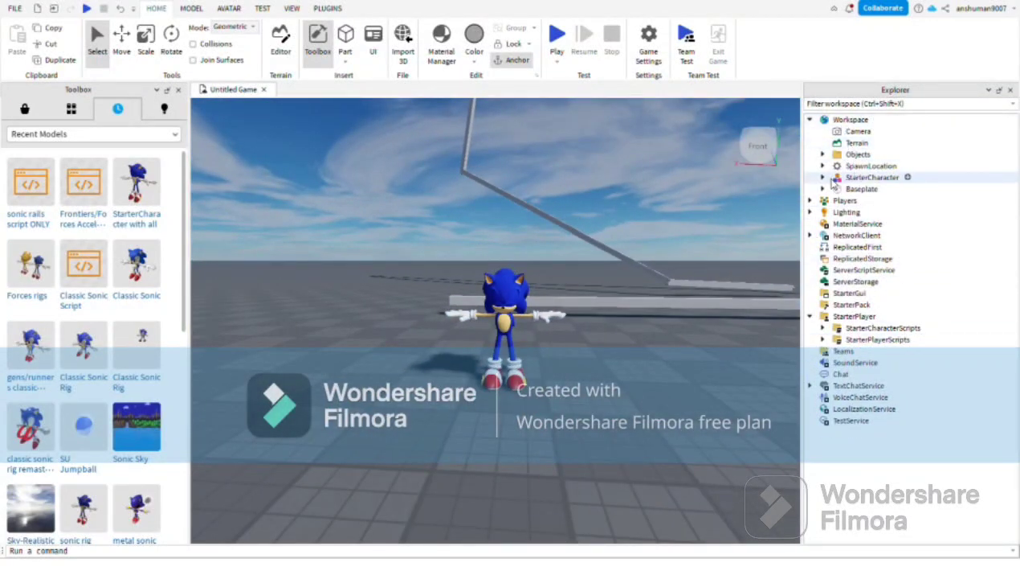
pyautogui.click(292, 8)
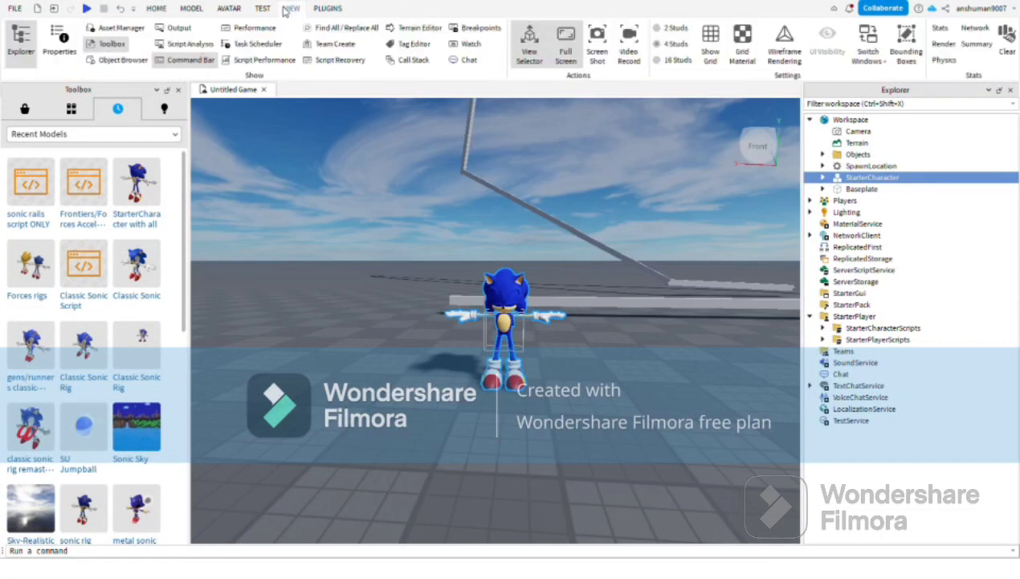
pyautogui.click(229, 8)
pyautogui.click(523, 42)
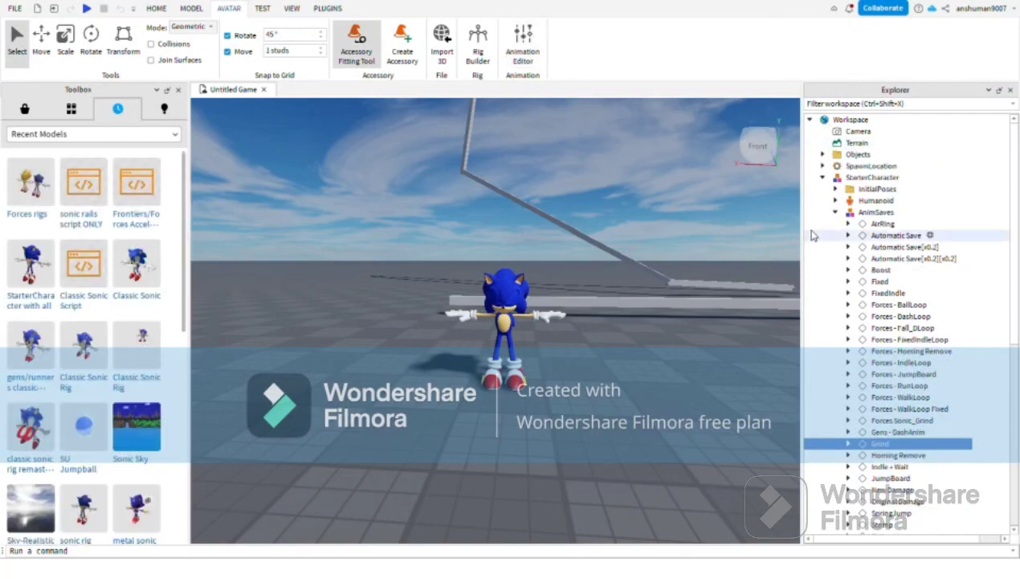
# - Read through the RailsScript code in StarterPlayerScripts, close it and expand the script's child objects
pyautogui.click(835, 223)
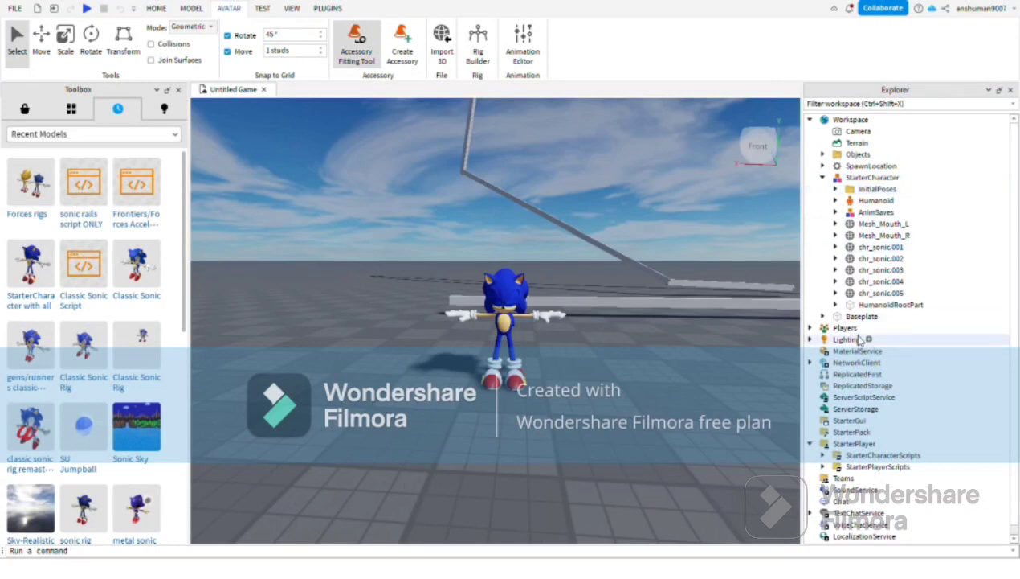
pyautogui.scroll(-1, 833, 342)
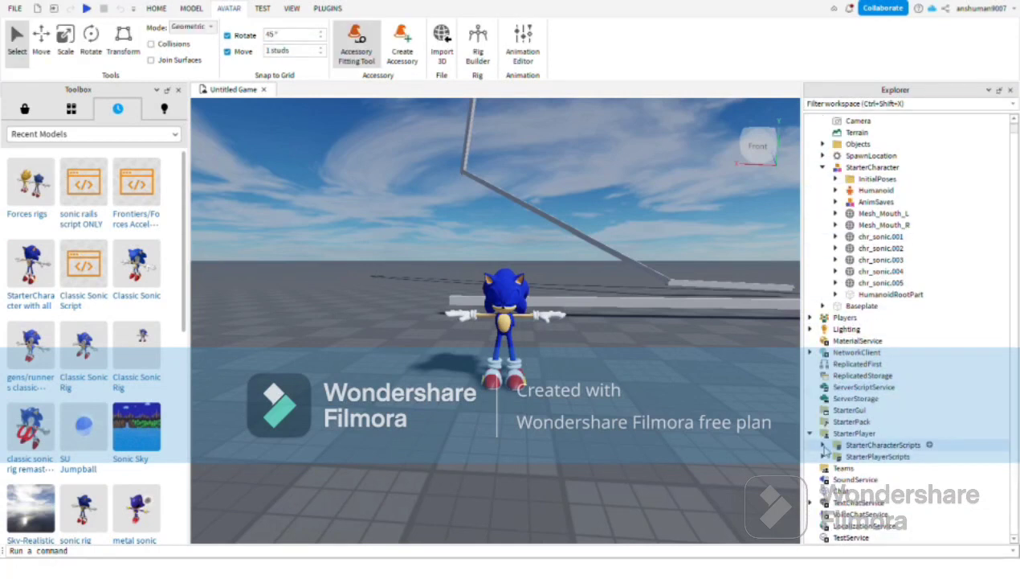
pyautogui.click(651, 306)
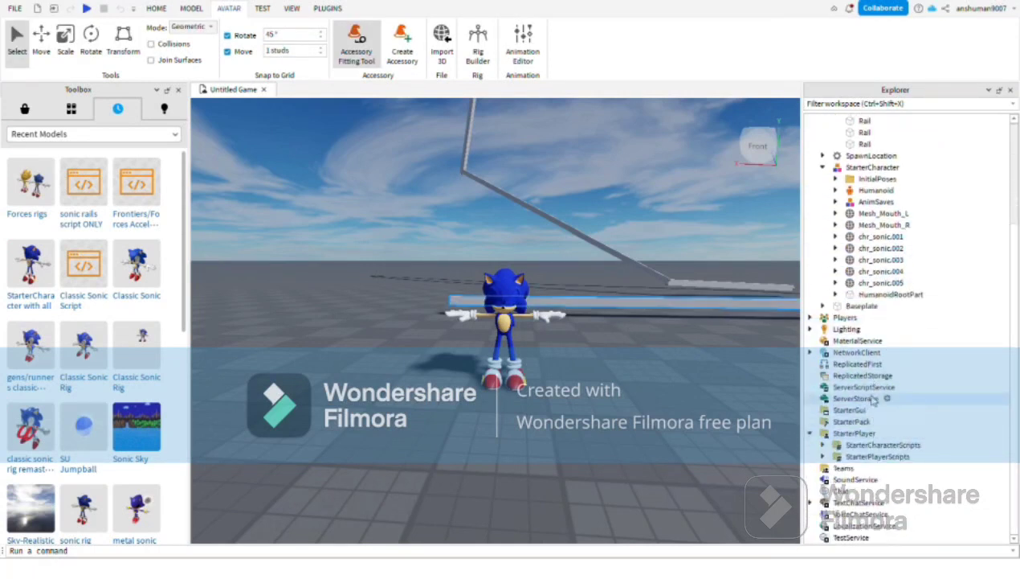
pyautogui.click(823, 457)
pyautogui.doubleClick(874, 468)
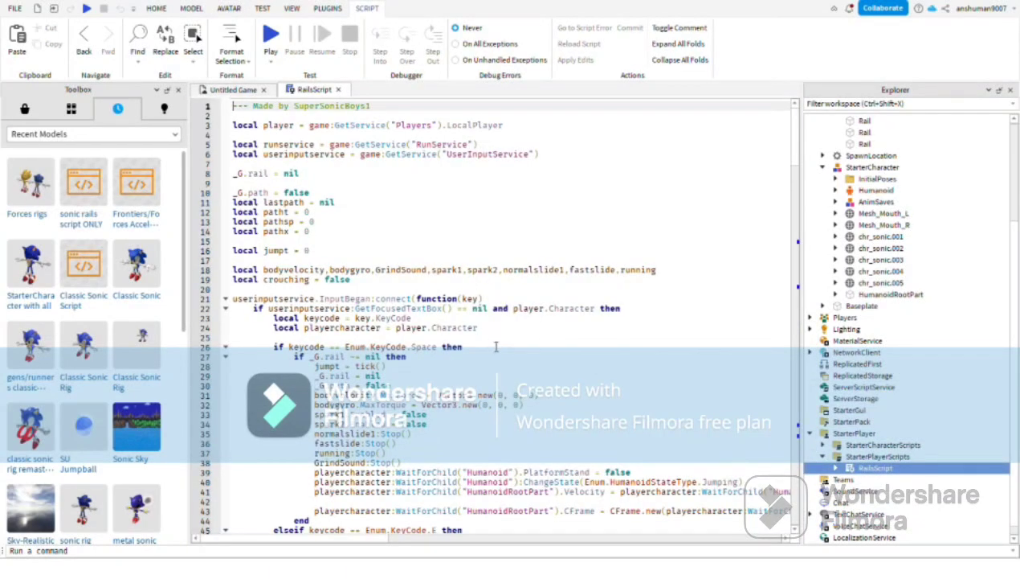
pyautogui.scroll(-14, 497, 347)
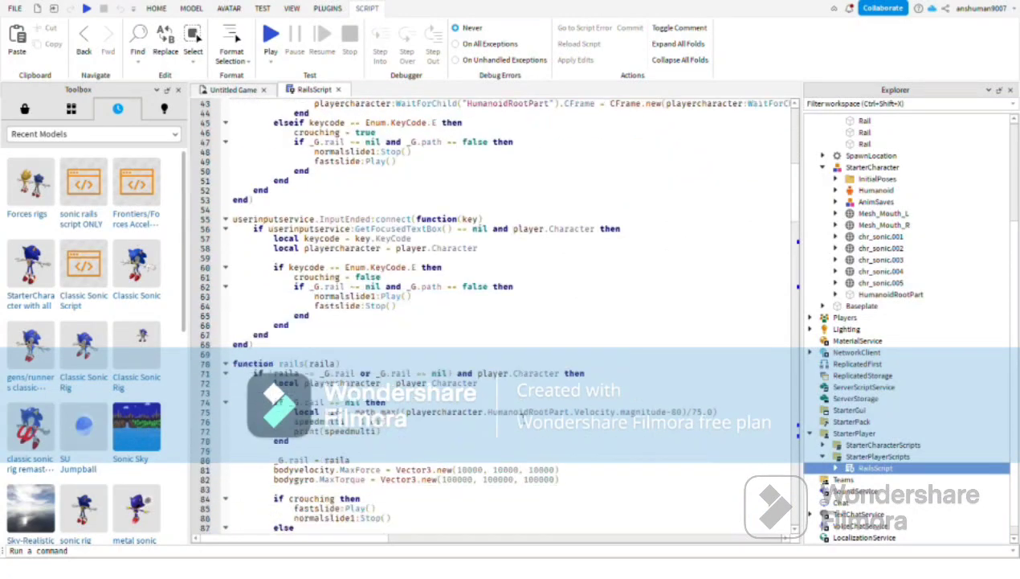
pyautogui.scroll(-18, 515, 399)
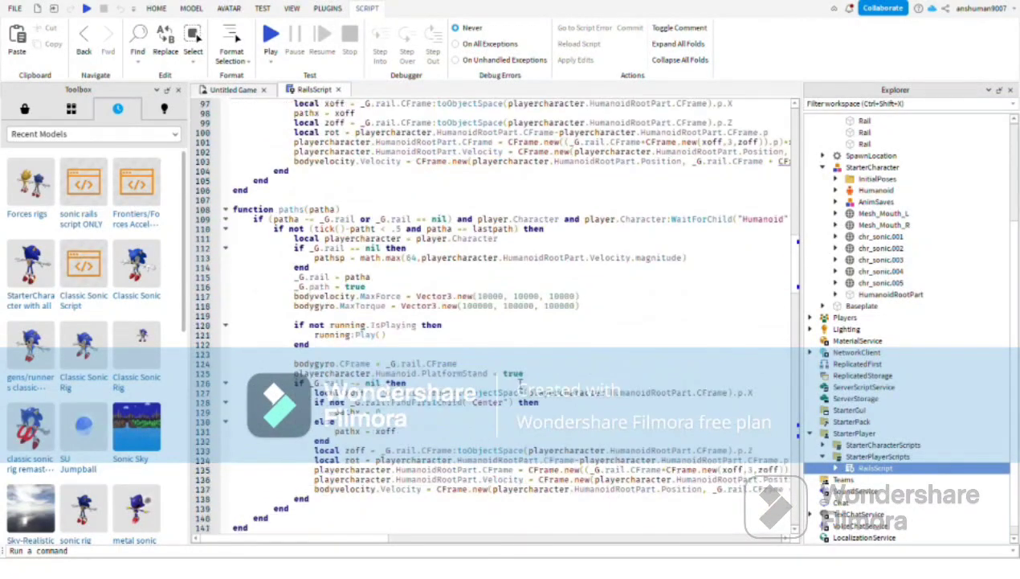
pyautogui.scroll(20, 520, 384)
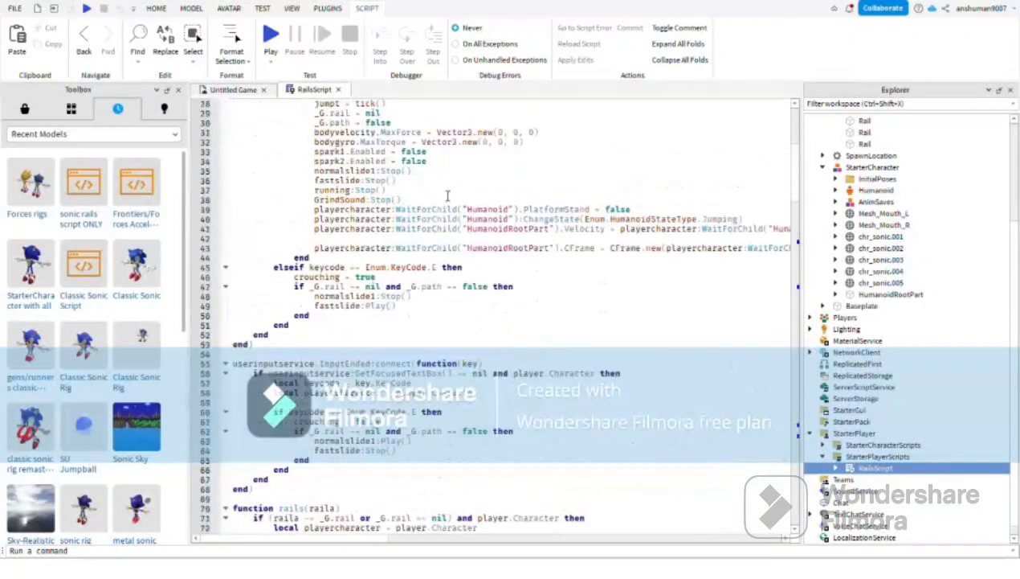
pyautogui.scroll(12, 448, 196)
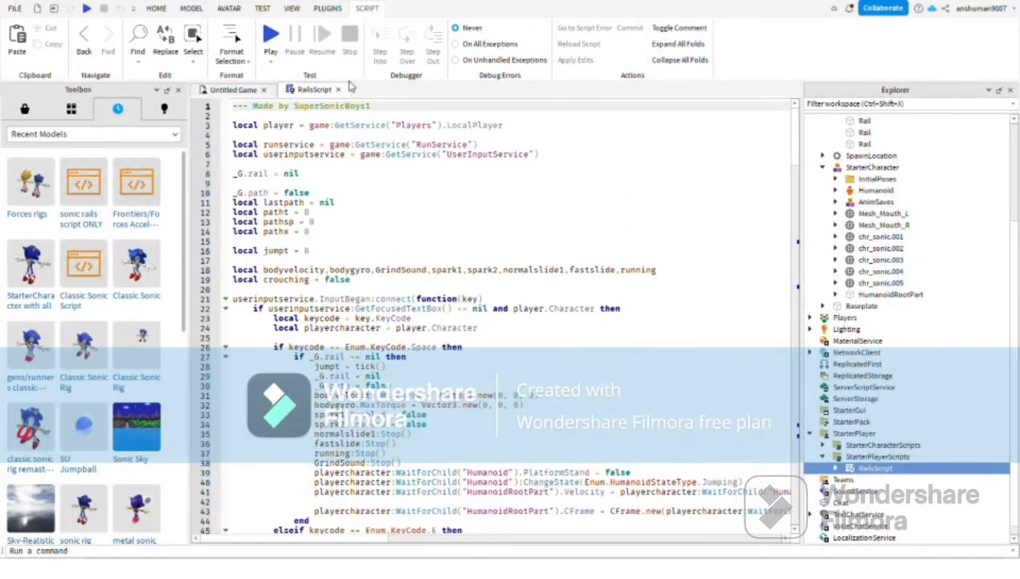
pyautogui.click(338, 90)
pyautogui.click(834, 467)
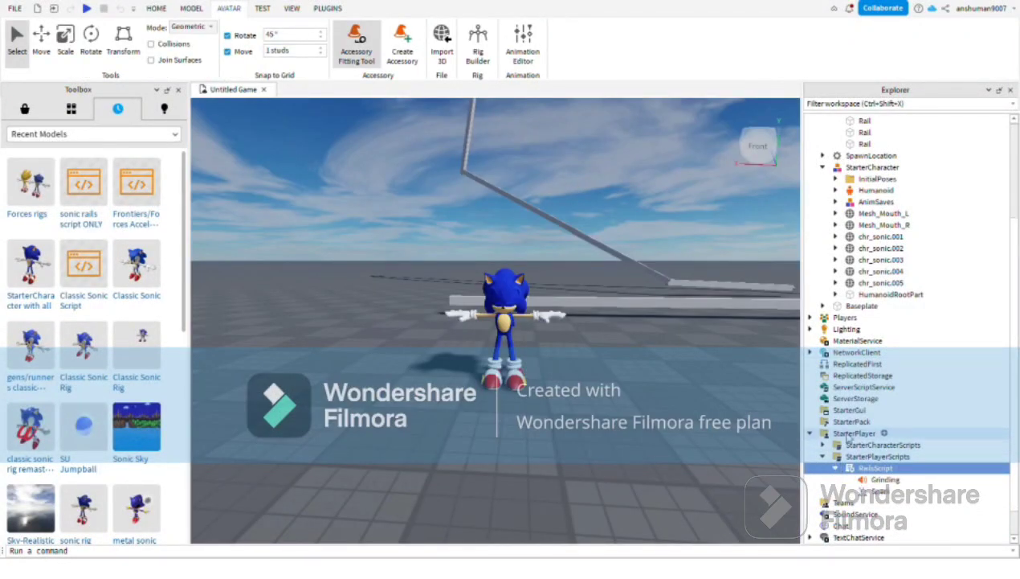
# - Collapse RailsScript's child objects, review its key input handling, rails, bindPart and characteradded code, and close the script
pyautogui.scroll(-1, 849, 438)
pyautogui.click(837, 432)
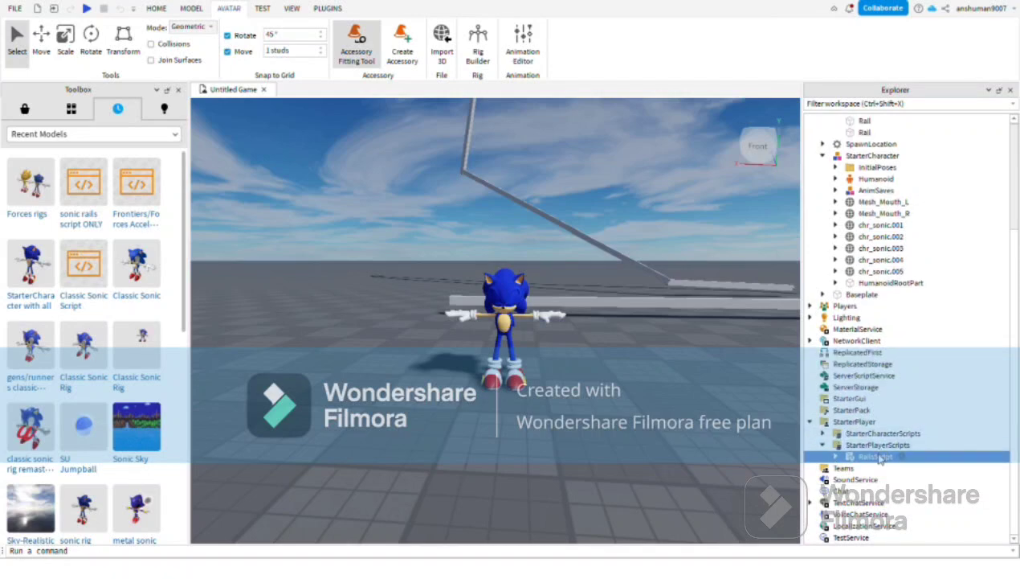
pyautogui.doubleClick(879, 458)
pyautogui.scroll(-5, 695, 199)
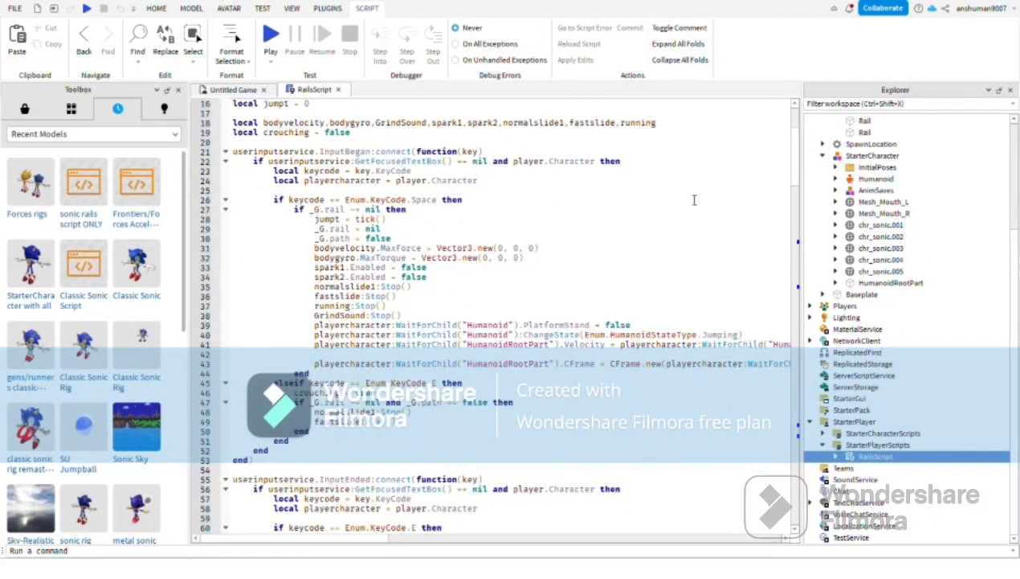
pyautogui.moveTo(794, 175); pyautogui.dragTo(767, 342)
pyautogui.scroll(18, 767, 341)
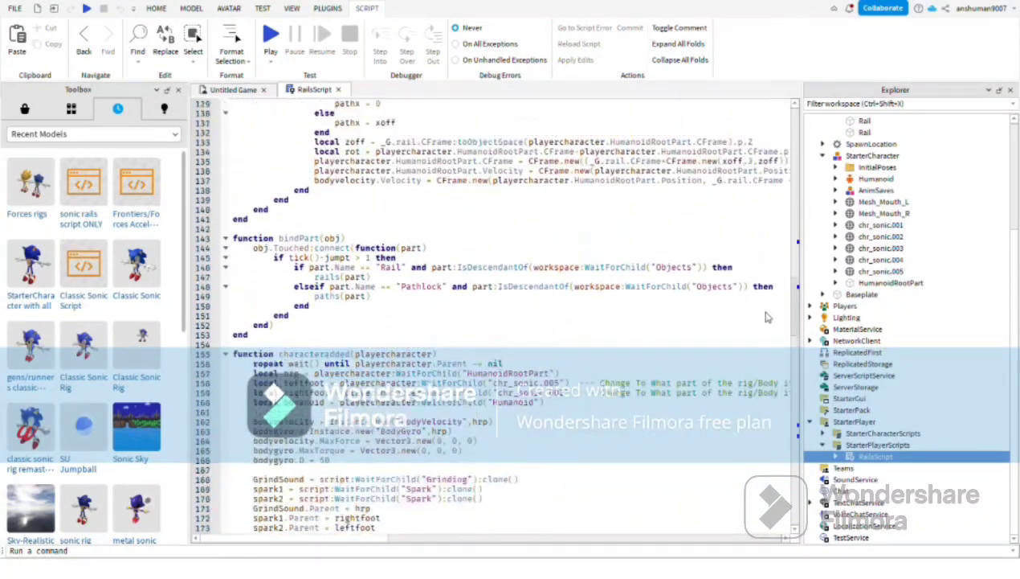
pyautogui.scroll(13, 767, 272)
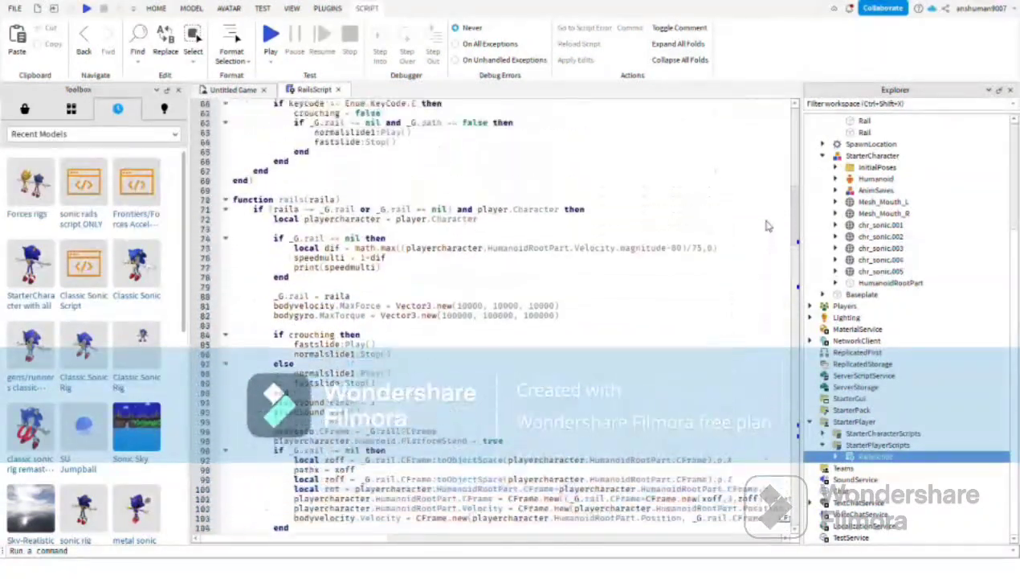
pyautogui.scroll(-6, 767, 225)
pyautogui.scroll(4, 769, 242)
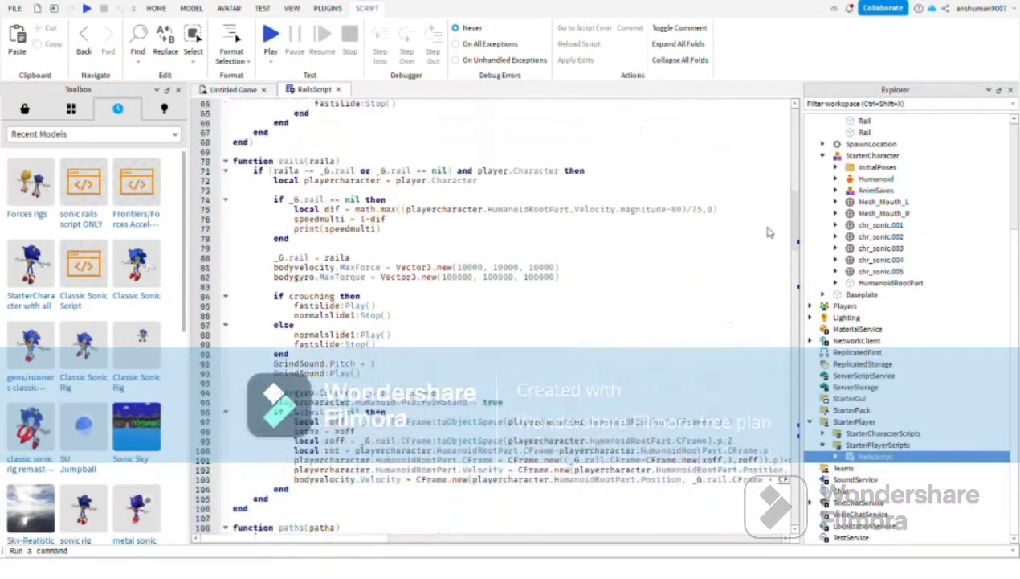
pyautogui.scroll(-2, 769, 238)
pyautogui.scroll(7, 771, 225)
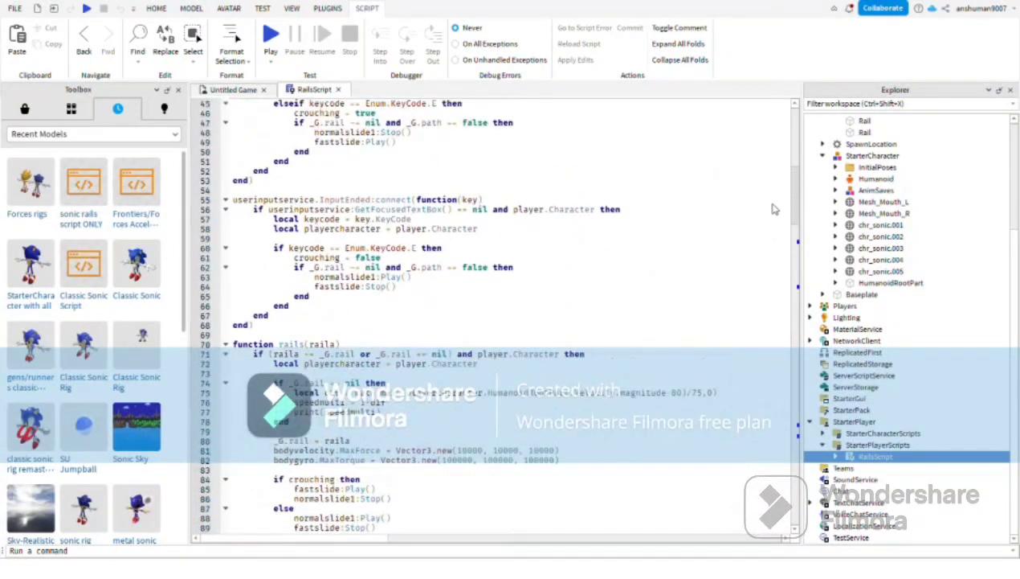
pyautogui.scroll(15, 774, 209)
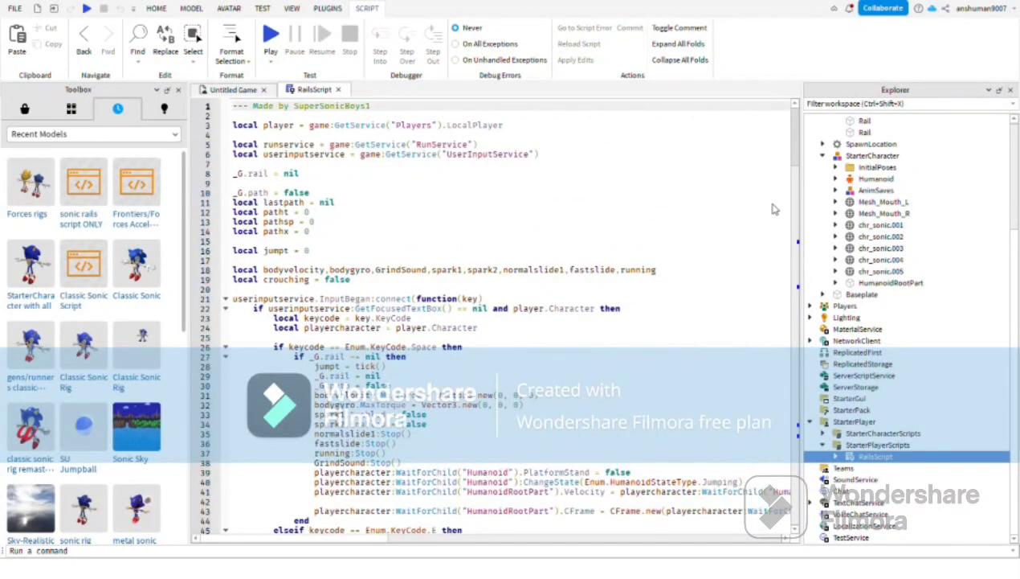
pyautogui.scroll(-8, 773, 209)
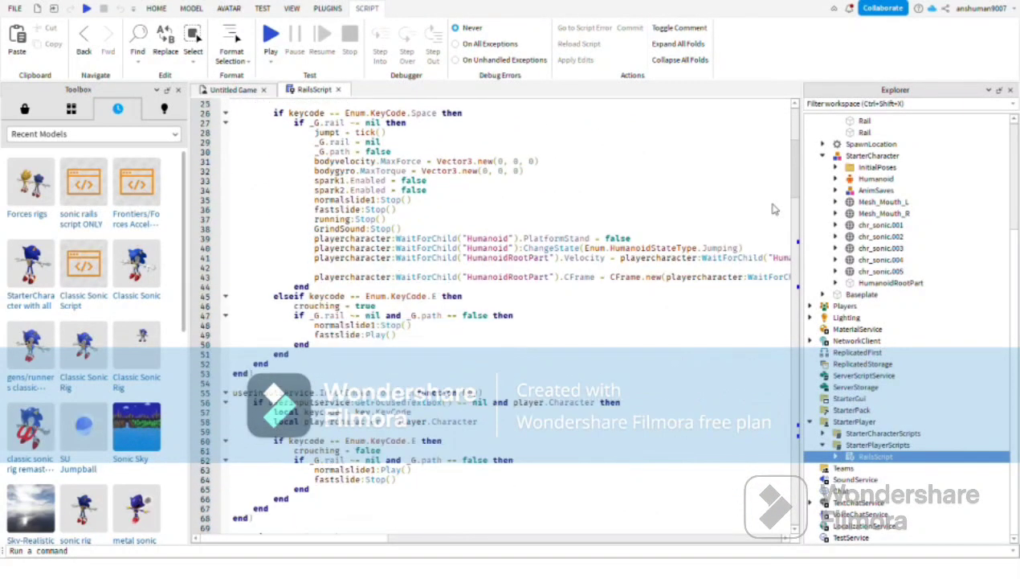
pyautogui.click(338, 89)
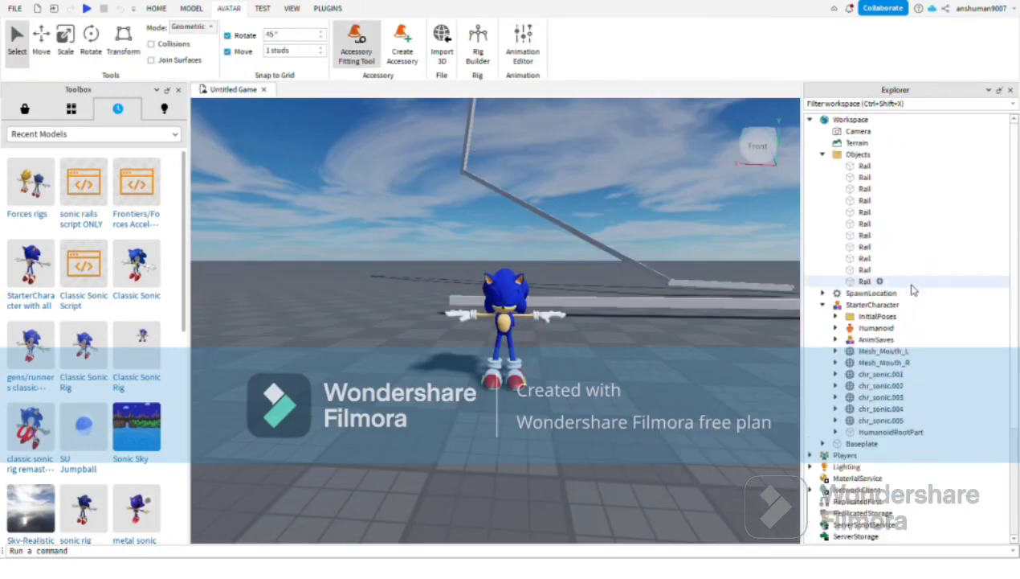
# - Collapse the Objects folder, reread the variable declarations and key input functions at the beginning of RailsScript, and close it
pyautogui.click(823, 154)
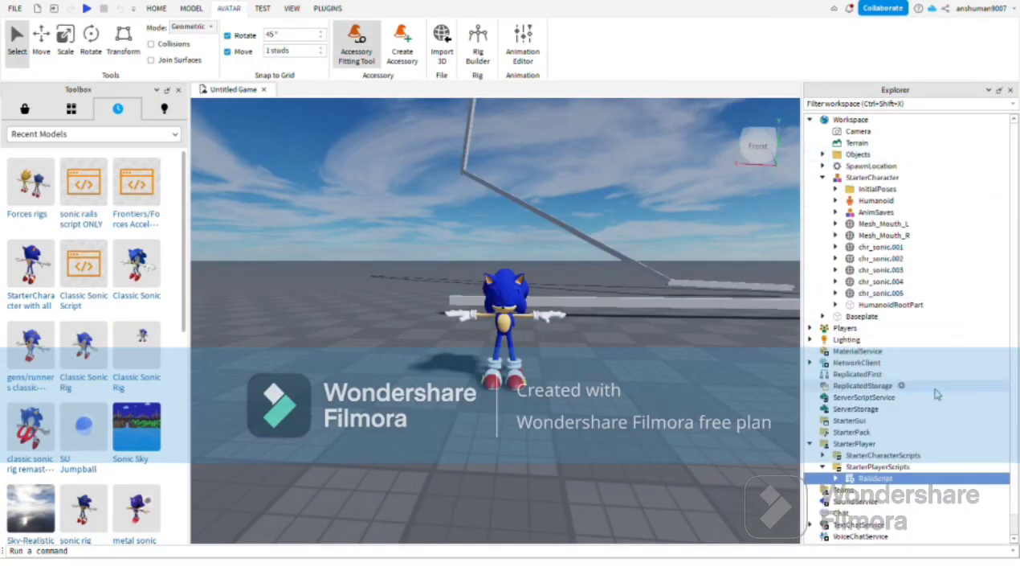
pyautogui.scroll(-1, 832, 361)
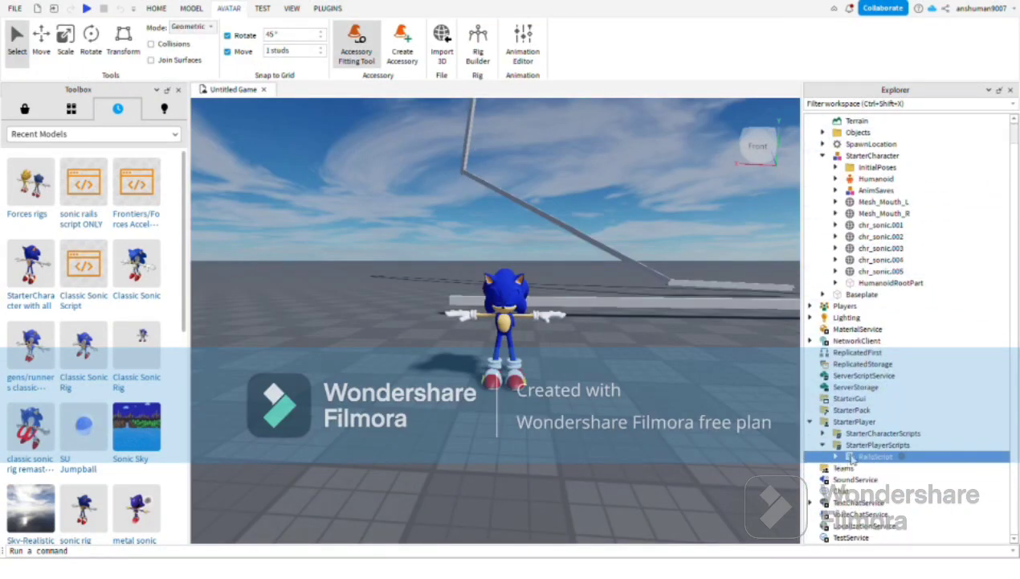
pyautogui.click(836, 457)
pyautogui.click(838, 456)
pyautogui.doubleClick(866, 457)
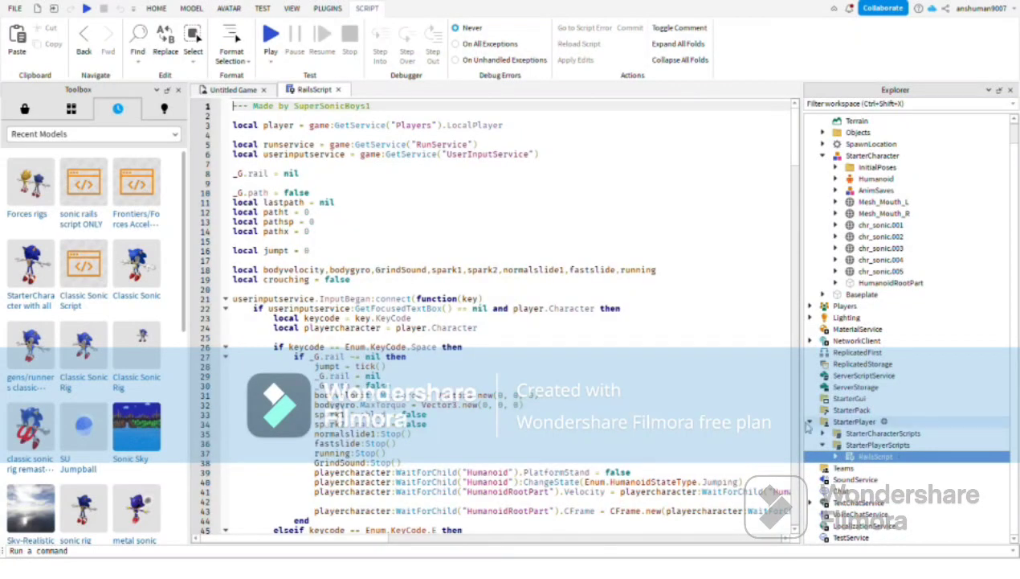
pyautogui.scroll(-4, 520, 261)
pyautogui.scroll(-10, 524, 239)
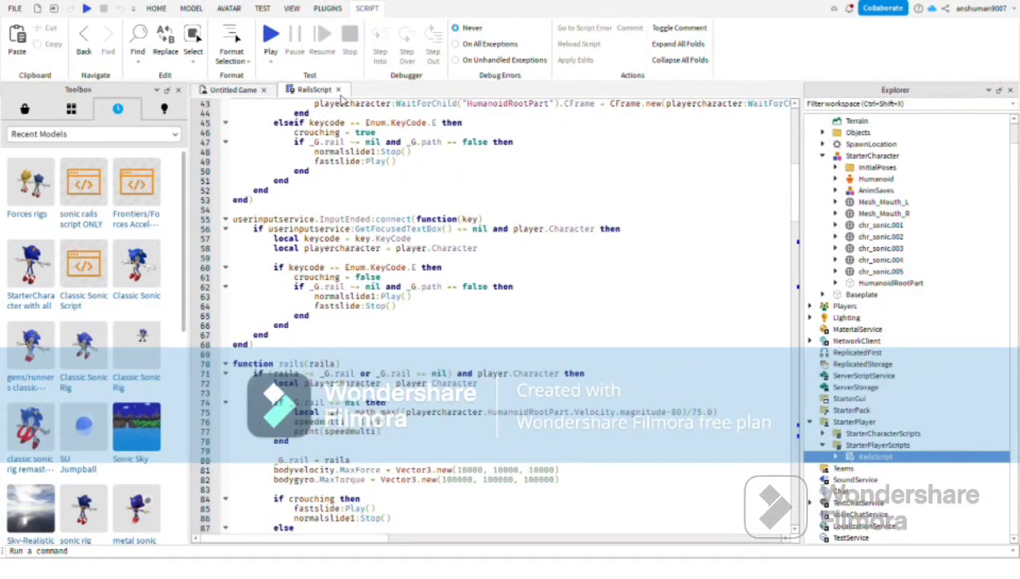
pyautogui.click(338, 89)
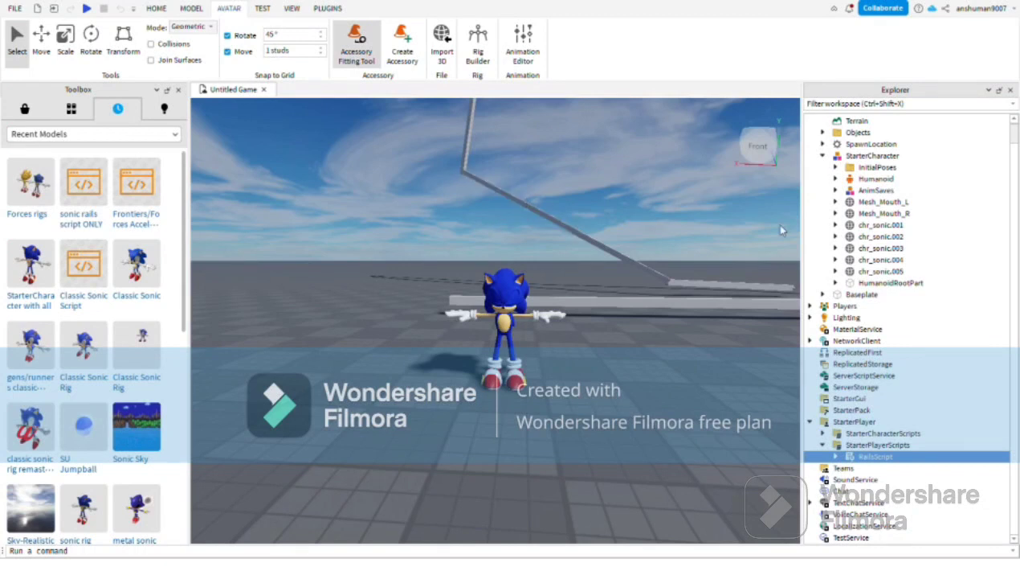
# - Collapse StarterCharacter, move it from the Workspace into StarterPlayer, and start a playtest
pyautogui.scroll(2, 961, 357)
pyautogui.click(822, 177)
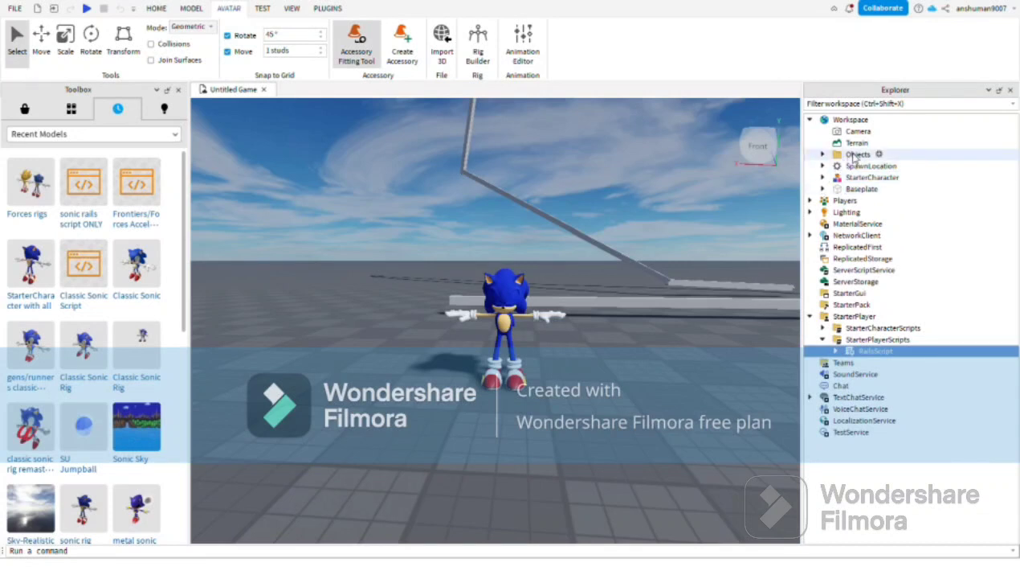
pyautogui.moveTo(872, 177); pyautogui.dragTo(878, 320)
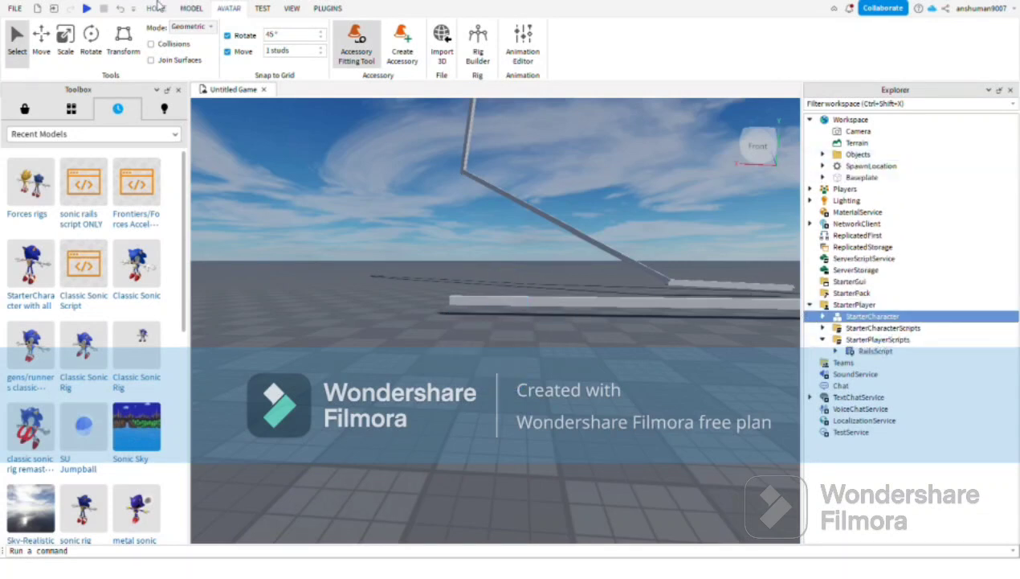
pyautogui.click(87, 8)
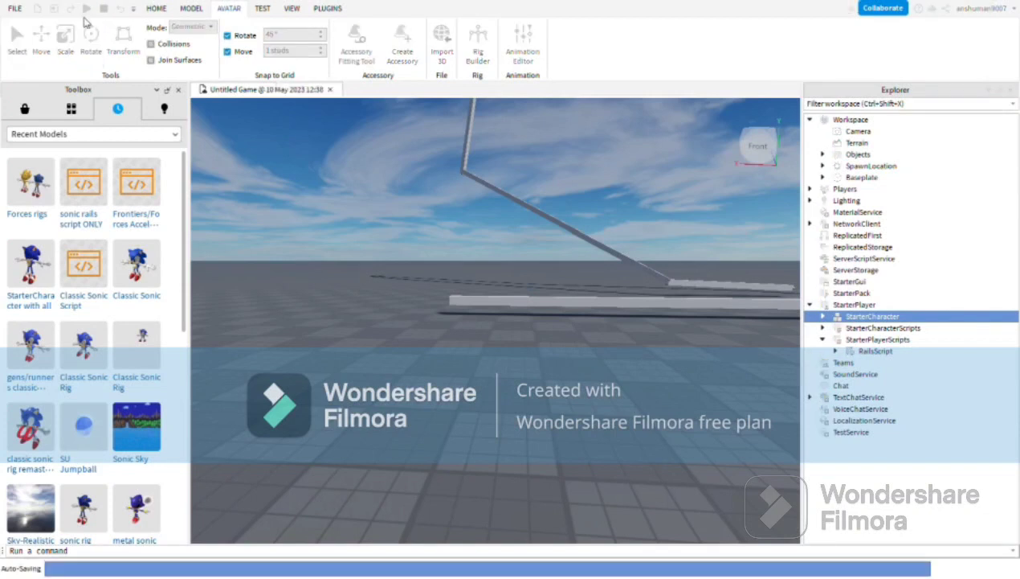